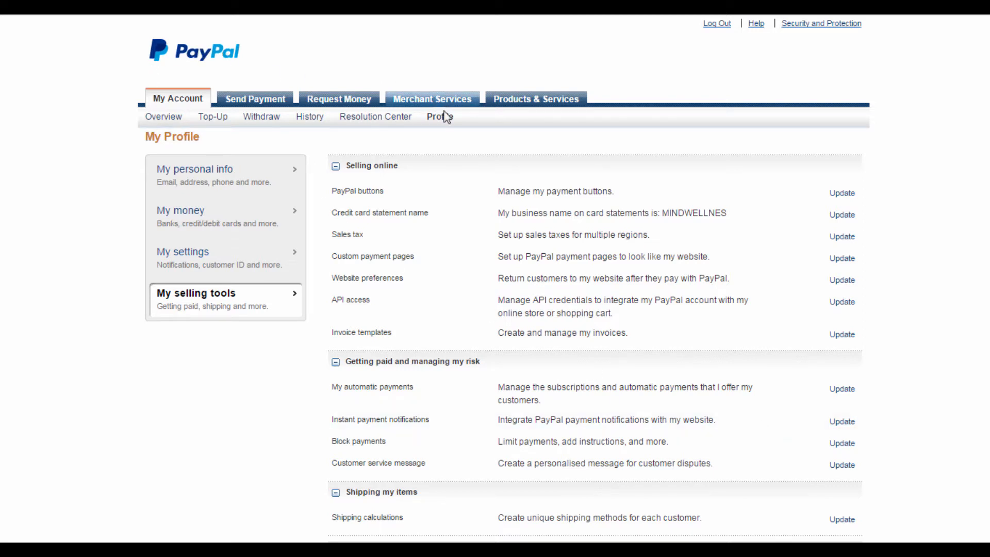
Open the saved PayPal payment buttons from the selling tools and start creating a new button
{"action": "mouse_move", "coordinate": [445, 120]}
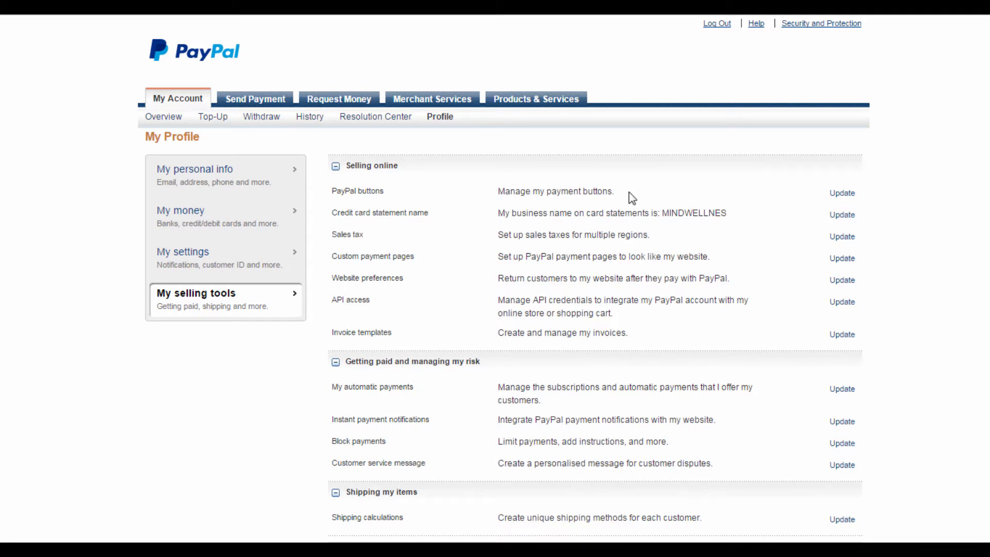
{"action": "left_click", "coordinate": [849, 193]}
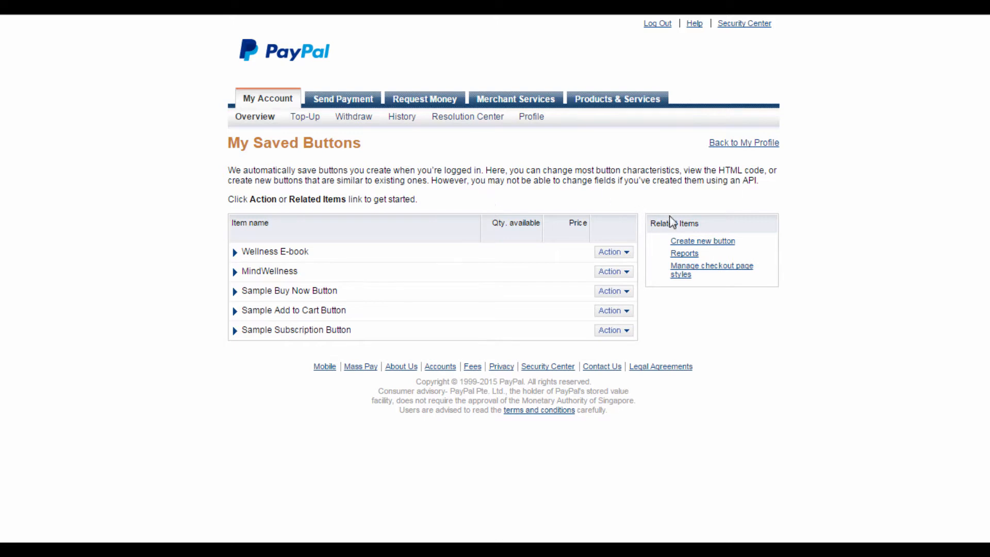
{"action": "left_click", "coordinate": [720, 241]}
{"action": "scroll", "coordinate": [557, 186], "scroll_direction": "down", "scroll_amount": 1}
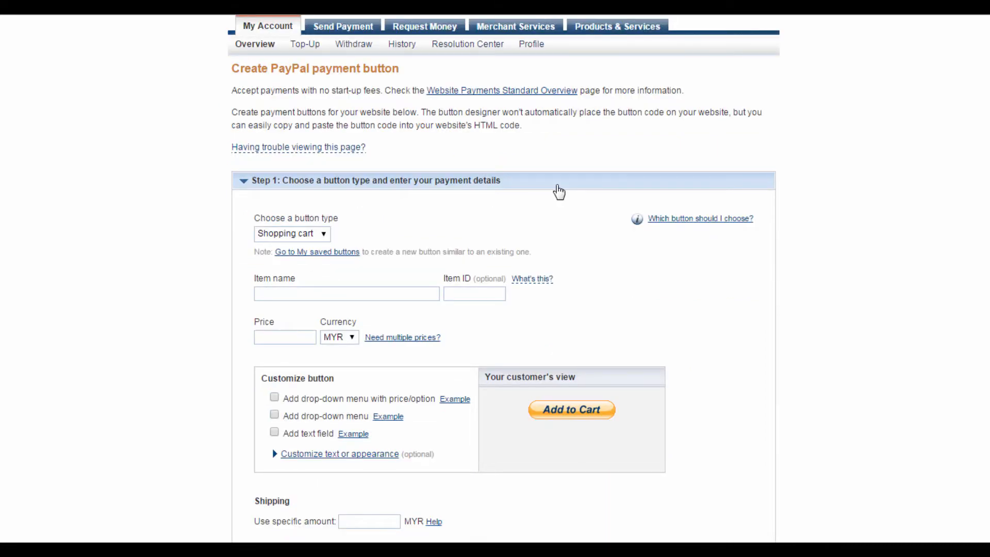
Set the button type to Subscriptions and enter Wellness Tips as the item name
{"action": "left_click", "coordinate": [322, 233]}
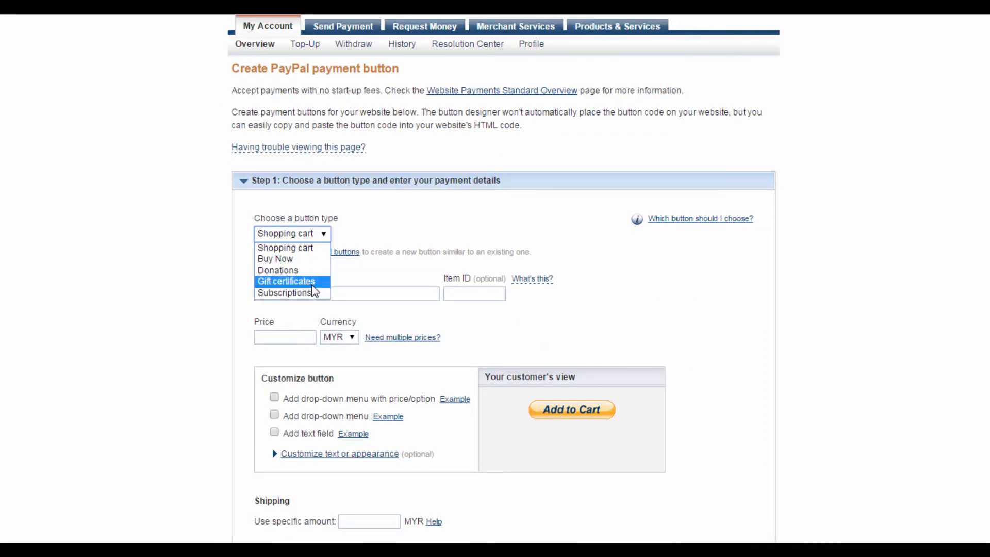
{"action": "left_click", "coordinate": [313, 292]}
{"action": "left_click", "coordinate": [312, 291]}
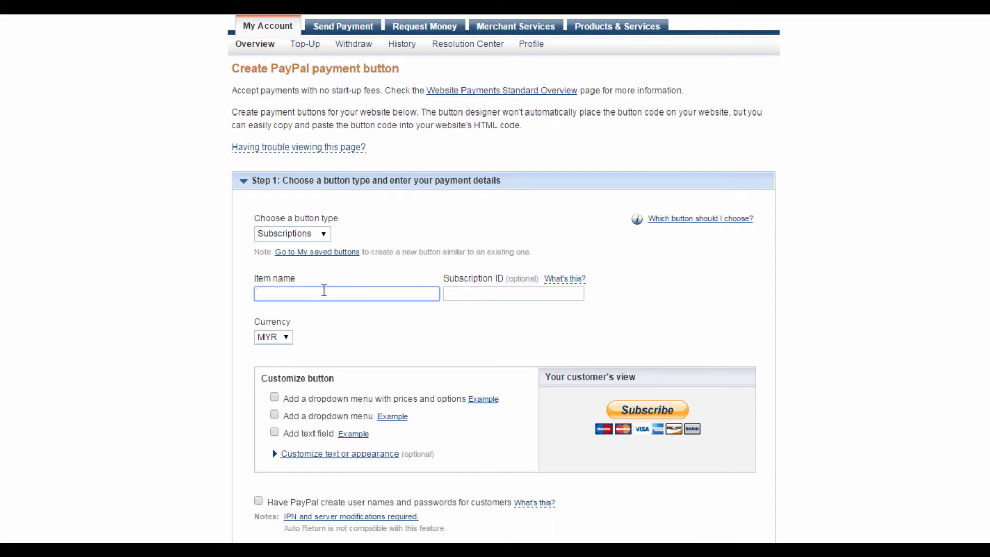
{"action": "type", "text": "Wellness Tips"}
{"action": "left_click", "coordinate": [458, 292]}
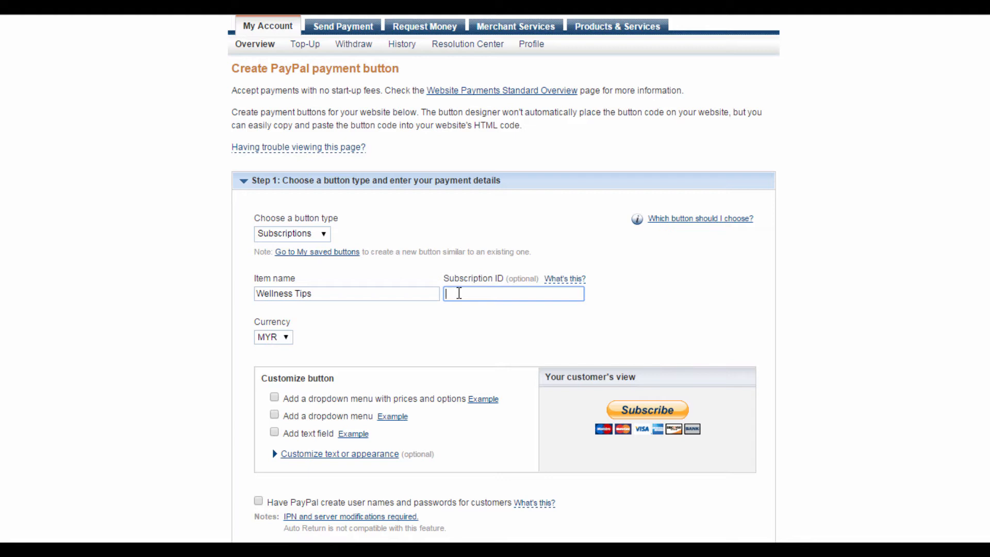
Set the subscription button's currency to USD
{"action": "left_click", "coordinate": [285, 338]}
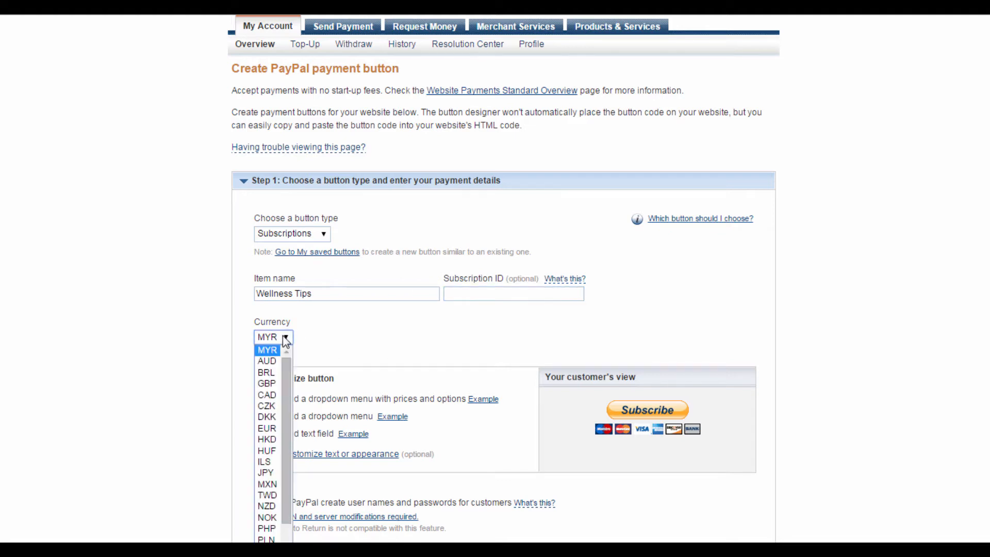
{"action": "left_click", "coordinate": [283, 369]}
{"action": "left_click", "coordinate": [353, 316]}
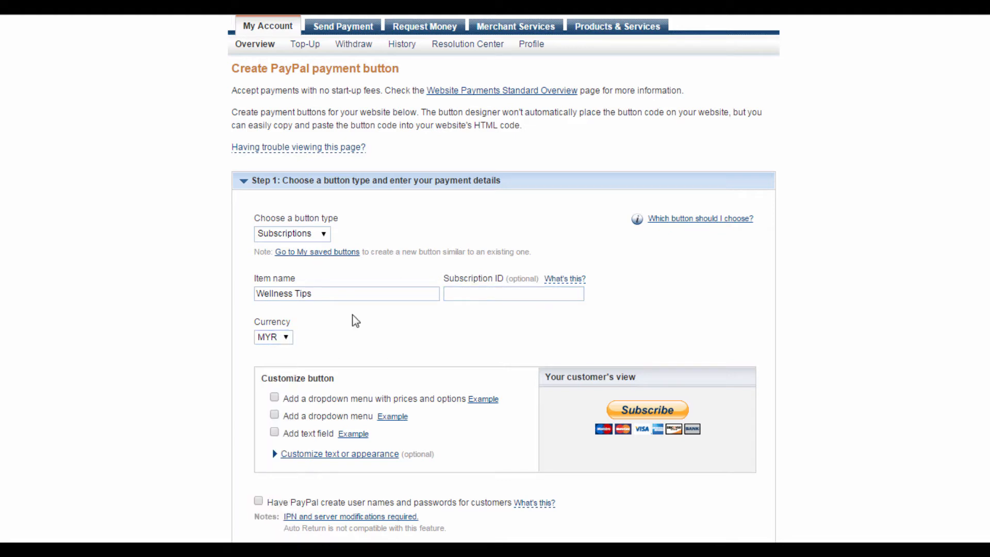
{"action": "scroll", "coordinate": [330, 338], "scroll_direction": "down", "scroll_amount": 2}
{"action": "left_click", "coordinate": [285, 193]}
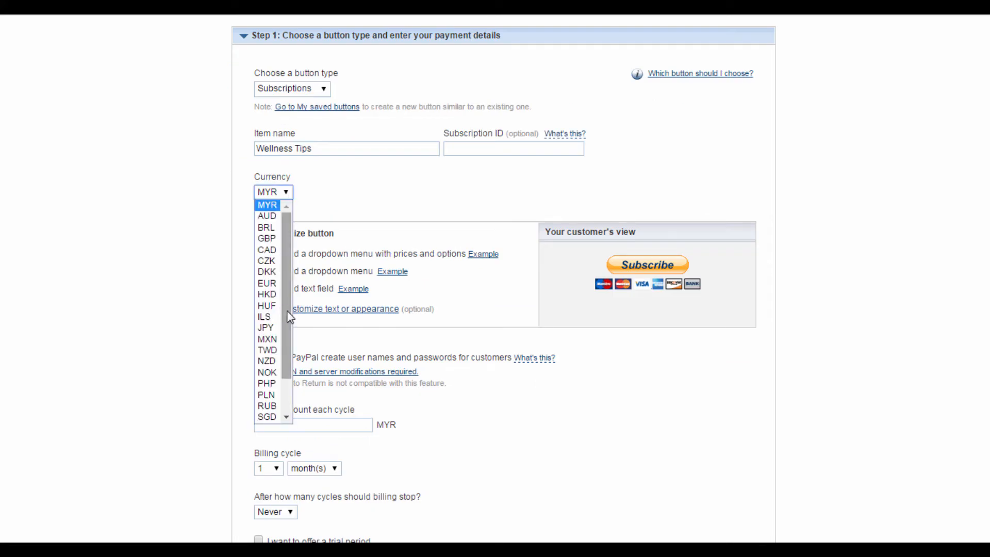
{"action": "scroll", "coordinate": [290, 317], "scroll_direction": "down", "scroll_amount": 2}
{"action": "left_click", "coordinate": [266, 416]}
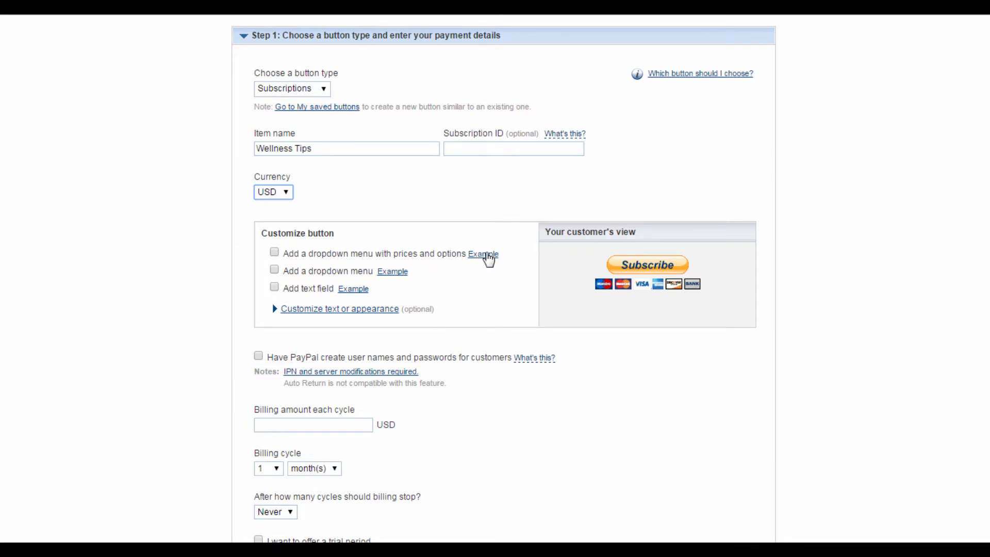
View the priced dropdown example, then add a dropdown menu with prices and options, described as Payment Options
{"action": "left_click", "coordinate": [486, 254]}
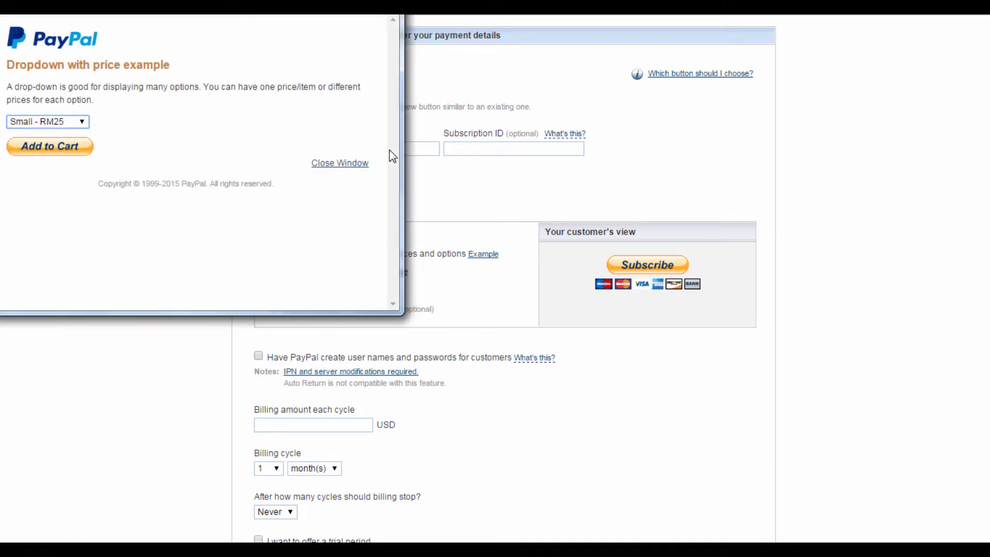
{"action": "left_click", "coordinate": [354, 163]}
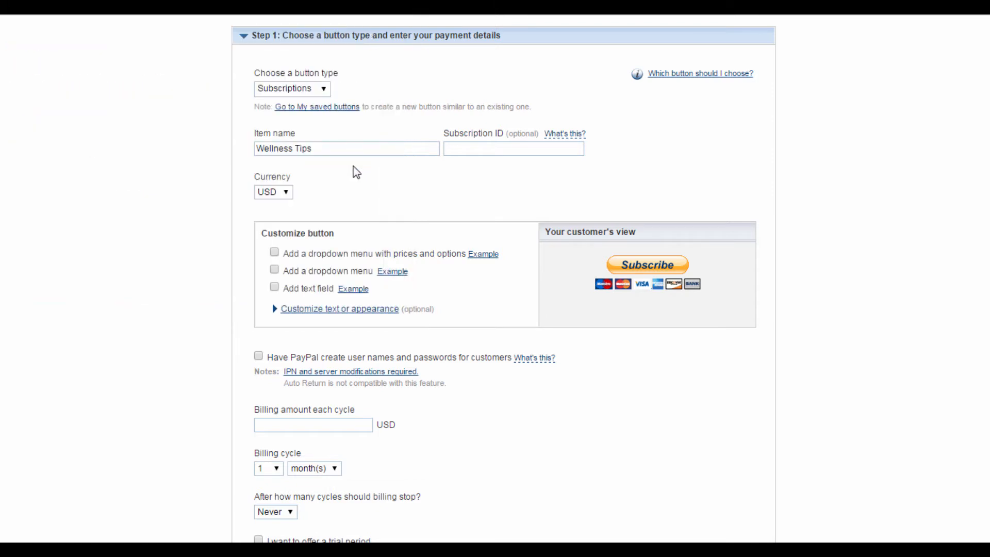
{"action": "left_click", "coordinate": [275, 252]}
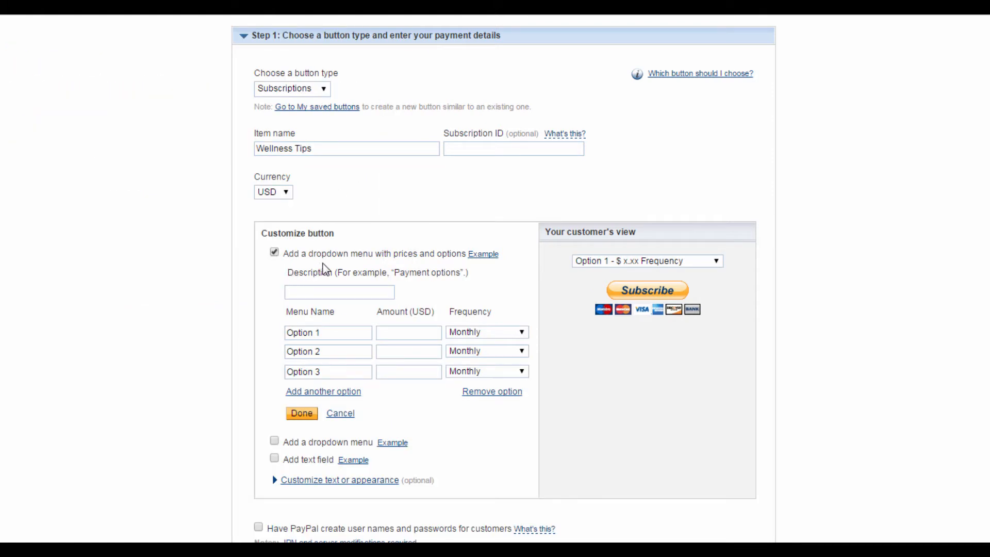
{"action": "left_click", "coordinate": [334, 294]}
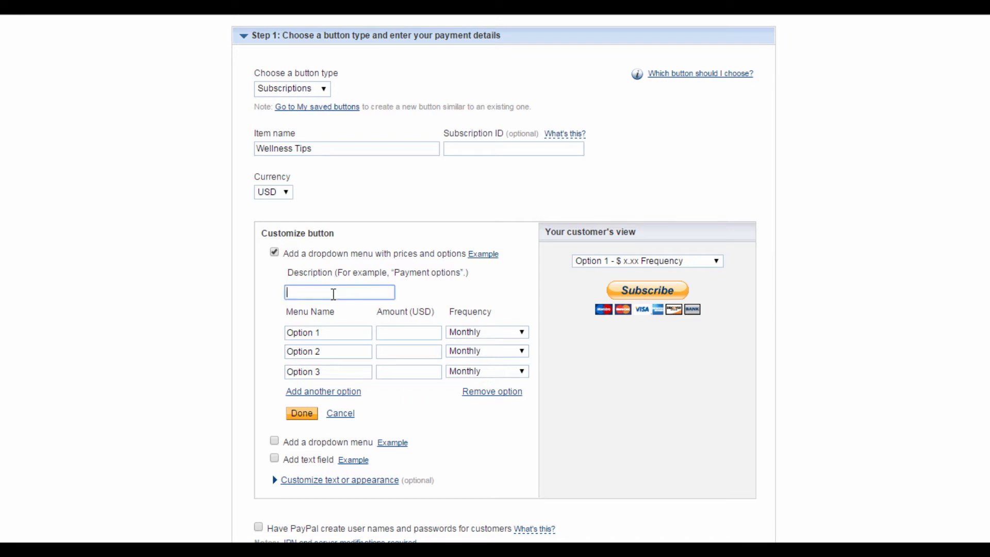
{"action": "type", "text": "Payment Options"}
Name the three payment menu options 1 month, 3 months and 6 months
{"action": "left_click", "coordinate": [349, 331]}
{"action": "key", "text": "ctrl+a"}
{"action": "key", "text": "BackSpace"}
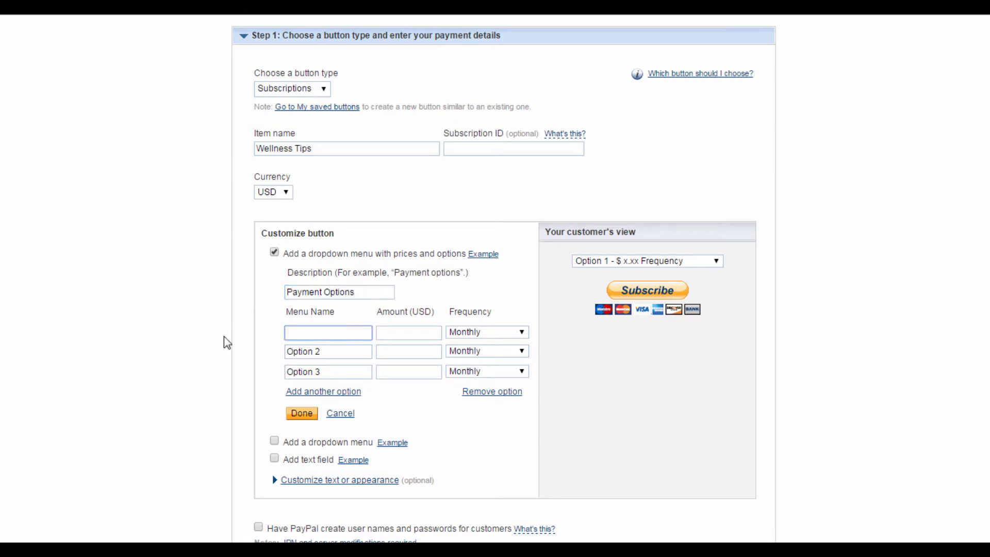
{"action": "type", "text": "1 mont"}
{"action": "key", "text": "Down"}
{"action": "key", "text": "Tab"}
{"action": "type", "text": "3"}
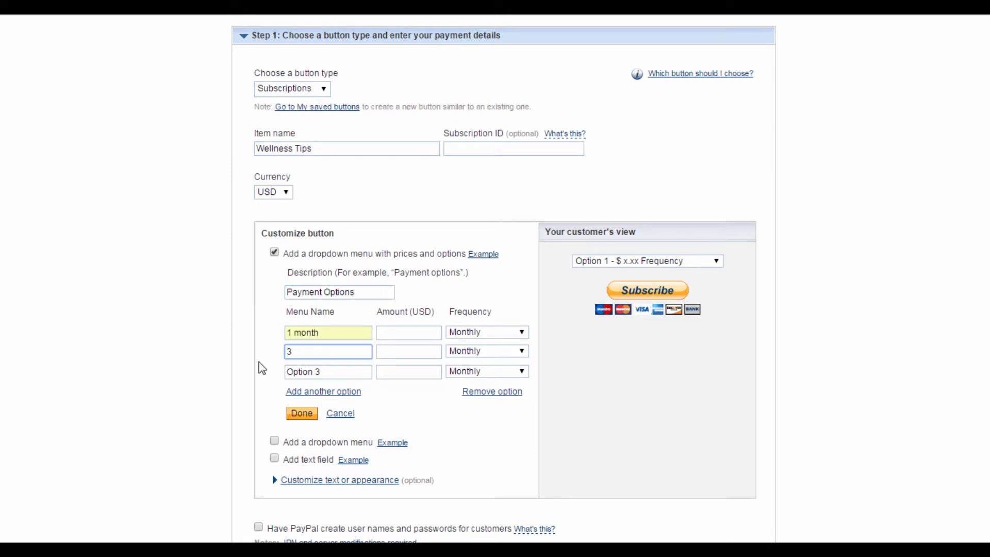
{"action": "type", "text": " months"}
{"action": "left_click", "coordinate": [323, 371]}
{"action": "key", "text": "ctrl+a"}
{"action": "key", "text": "BackSpace"}
{"action": "type", "text": "6 months"}
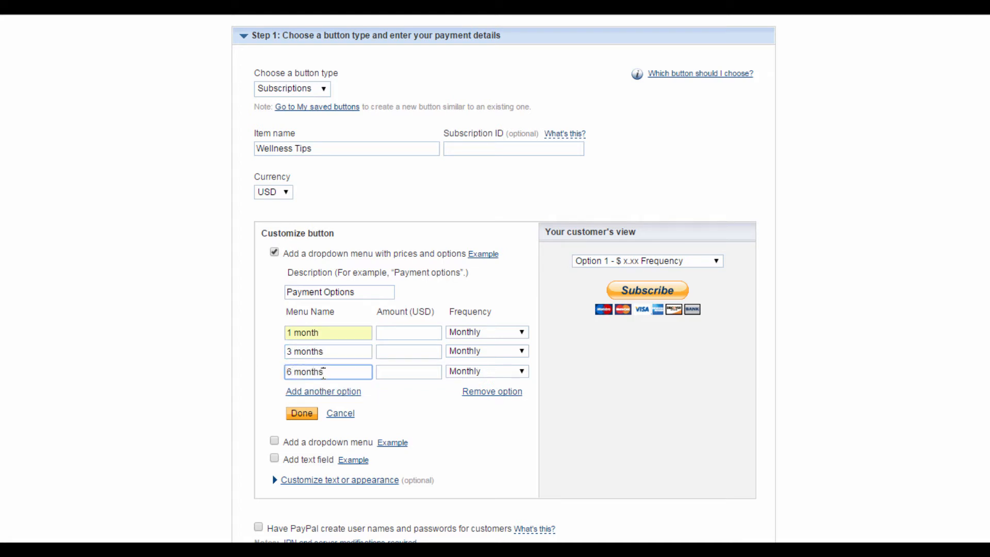
Set the option amounts to 10, 9 and 7 USD, keeping the Monthly frequency, and apply the dropdown menu
{"action": "left_click", "coordinate": [412, 334]}
{"action": "left_click", "coordinate": [484, 333]}
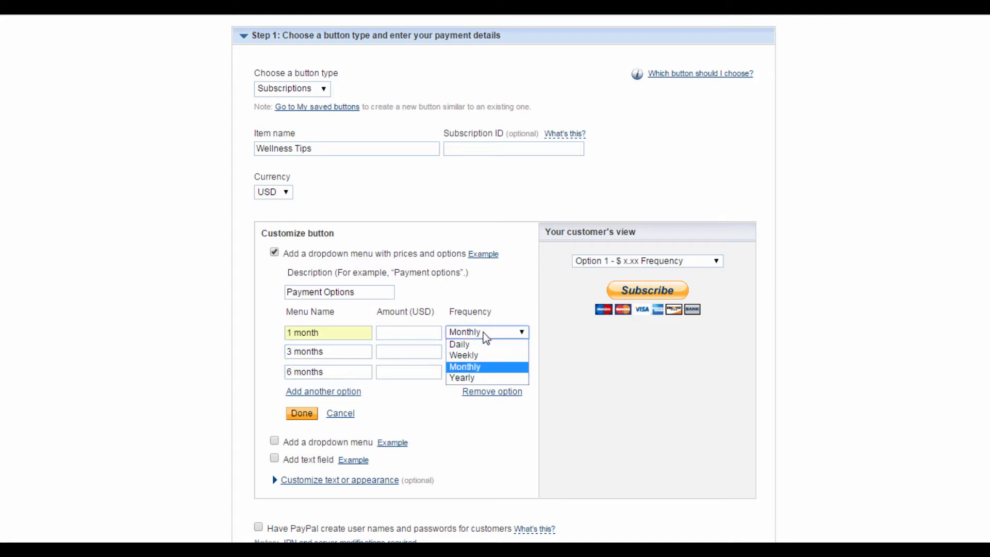
{"action": "left_click", "coordinate": [475, 367]}
{"action": "left_click", "coordinate": [425, 336]}
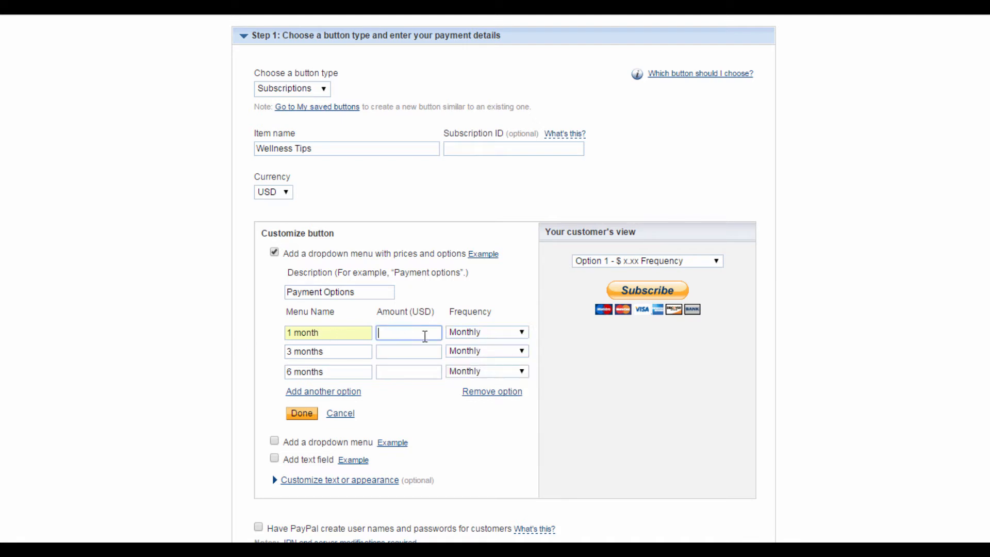
{"action": "type", "text": "10"}
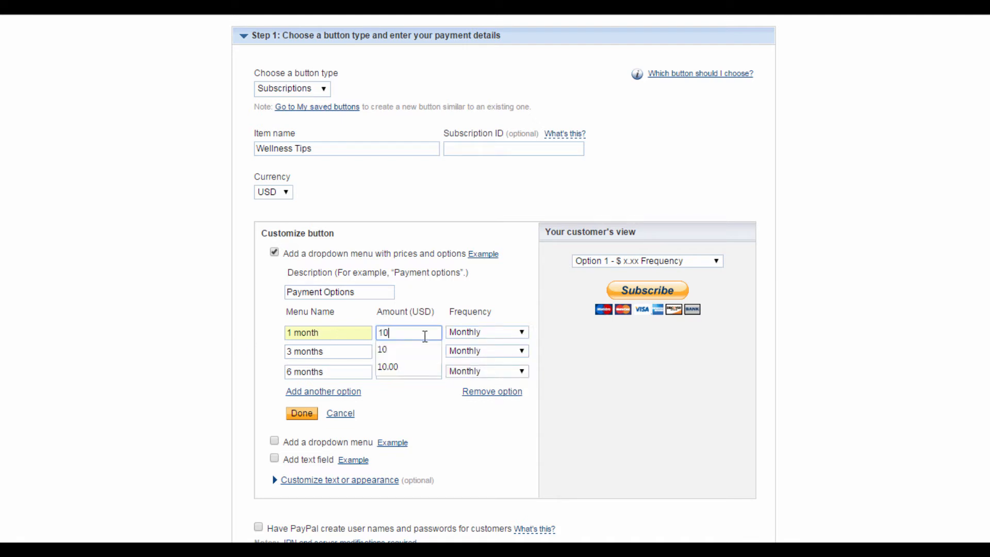
{"action": "left_click", "coordinate": [424, 349]}
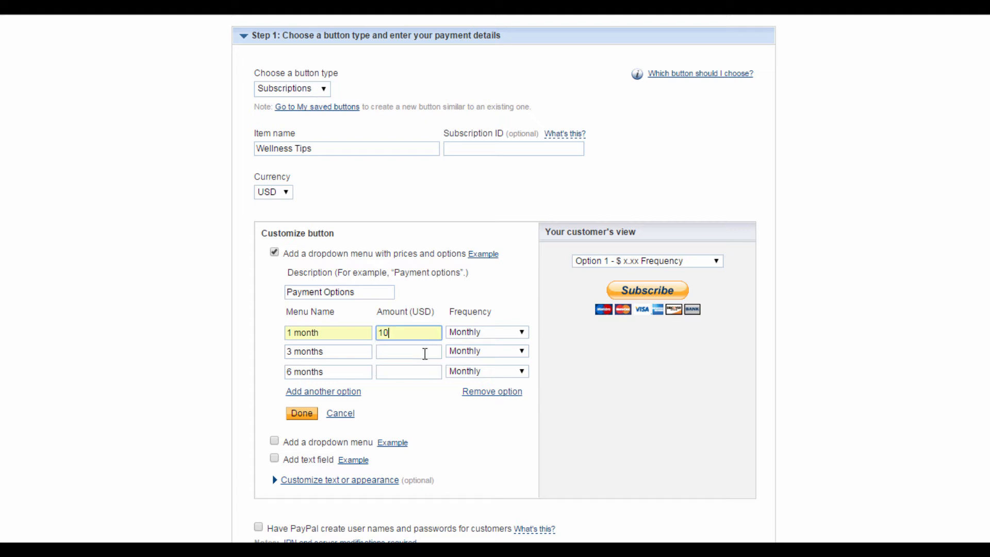
{"action": "left_click", "coordinate": [431, 356]}
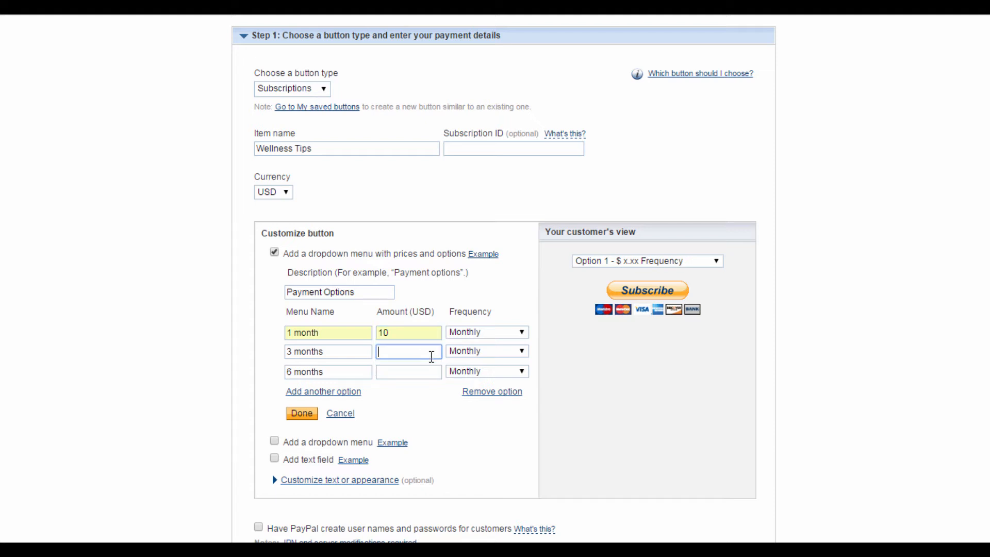
{"action": "left_click", "coordinate": [429, 355]}
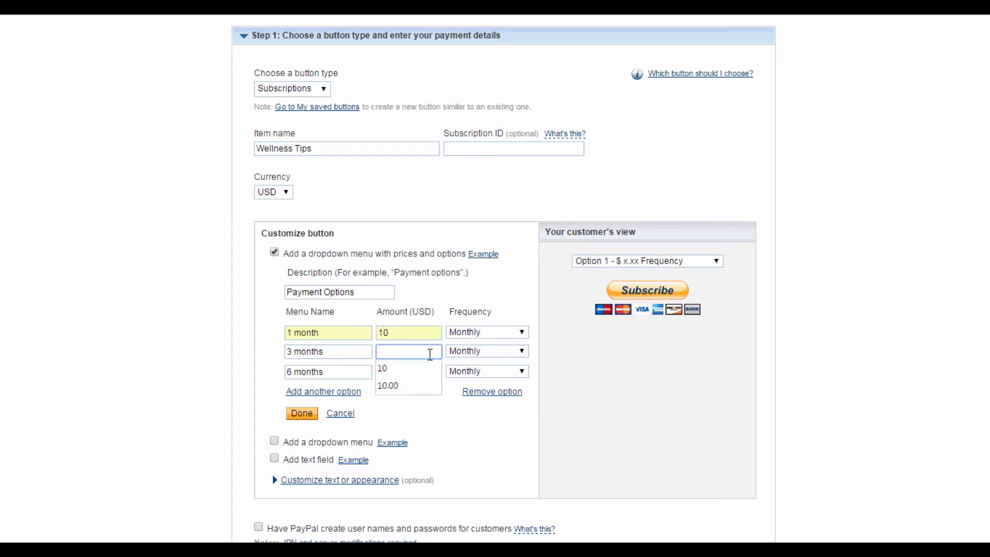
{"action": "type", "text": "9"}
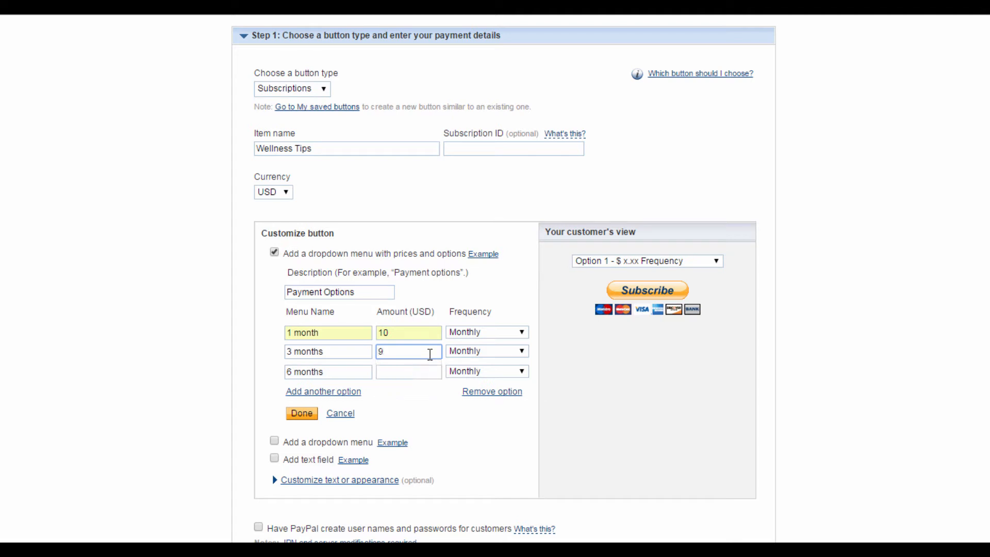
{"action": "left_click", "coordinate": [422, 370]}
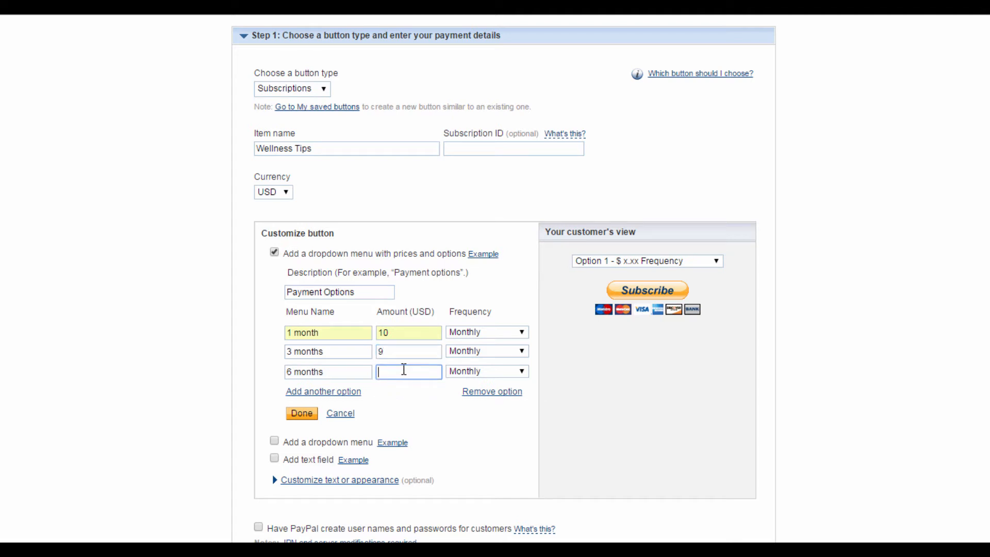
{"action": "type", "text": "7"}
{"action": "left_click", "coordinate": [437, 394]}
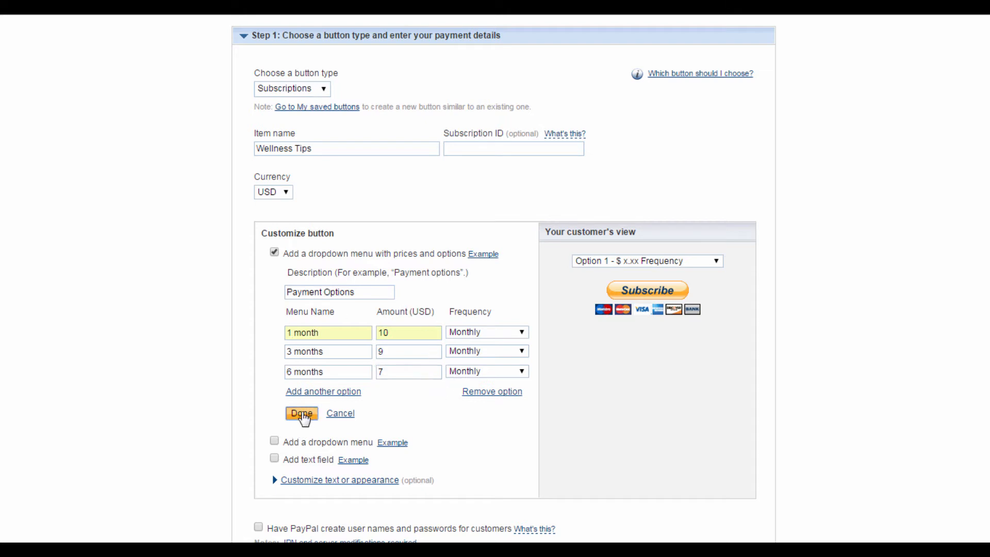
{"action": "left_click", "coordinate": [301, 414]}
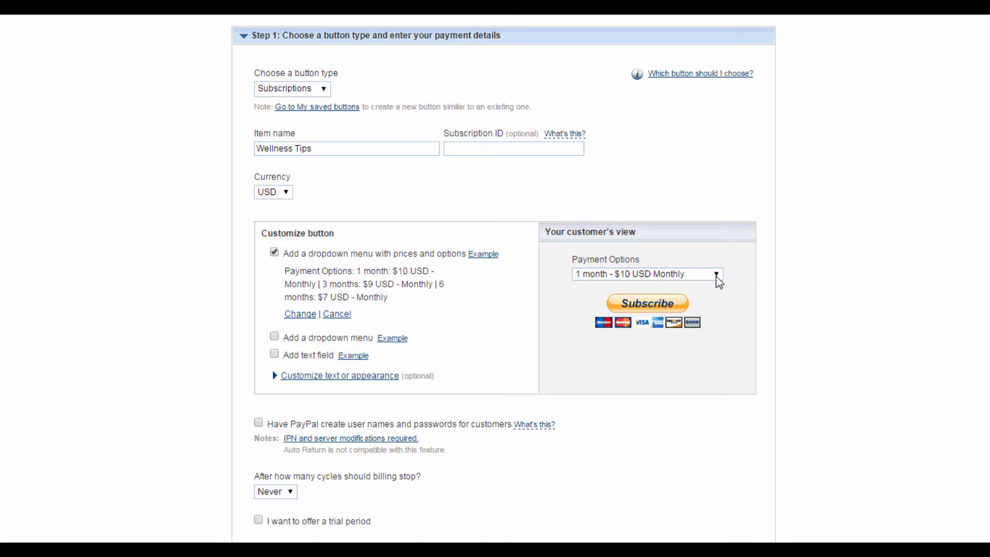
Check the payment options in the customer's view and look at the text field example
{"action": "left_click", "coordinate": [717, 278]}
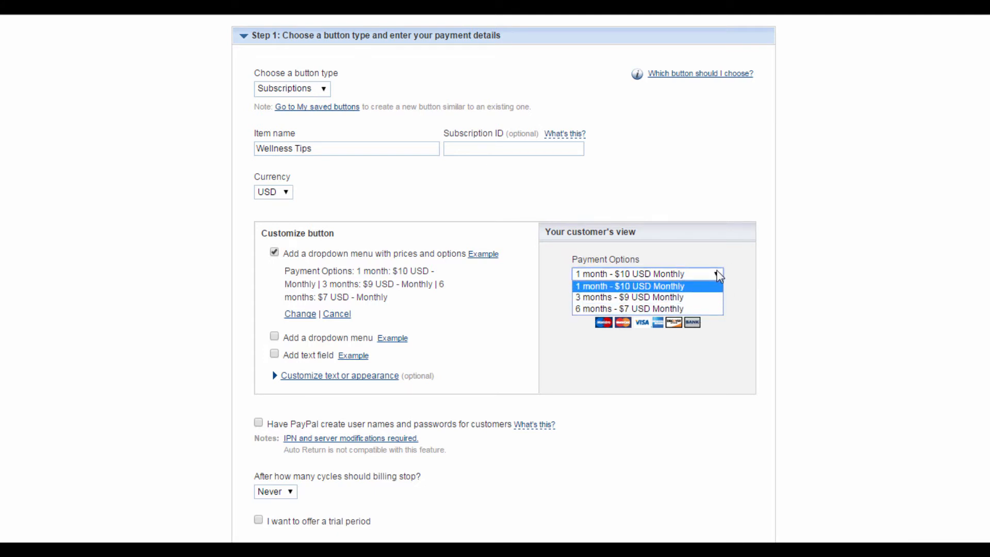
{"action": "left_click", "coordinate": [720, 277]}
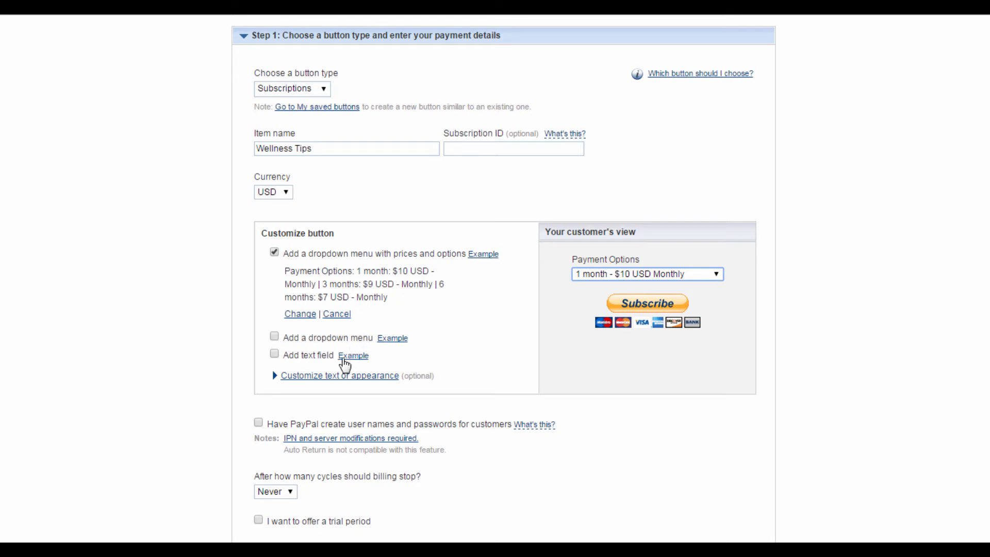
{"action": "left_click", "coordinate": [361, 356]}
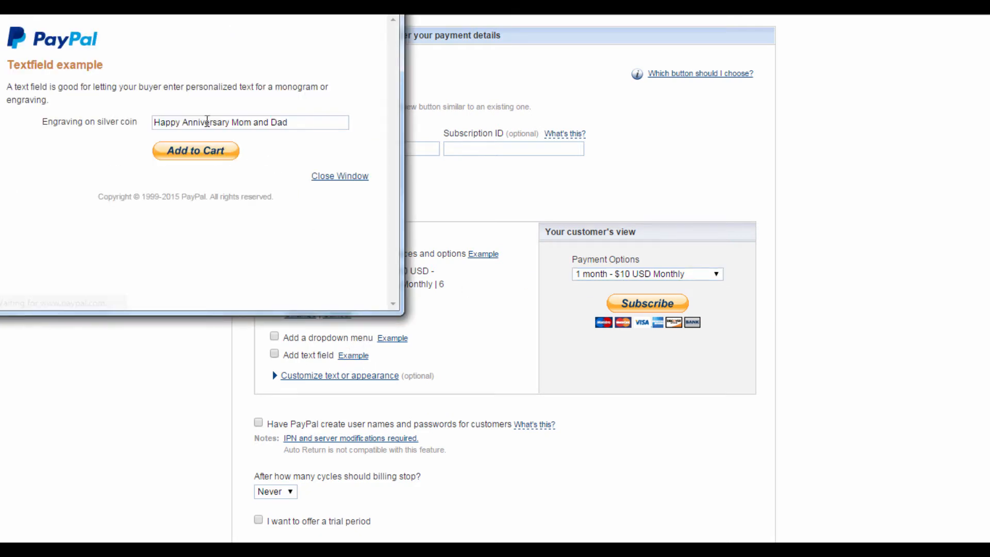
{"action": "left_click", "coordinate": [335, 176]}
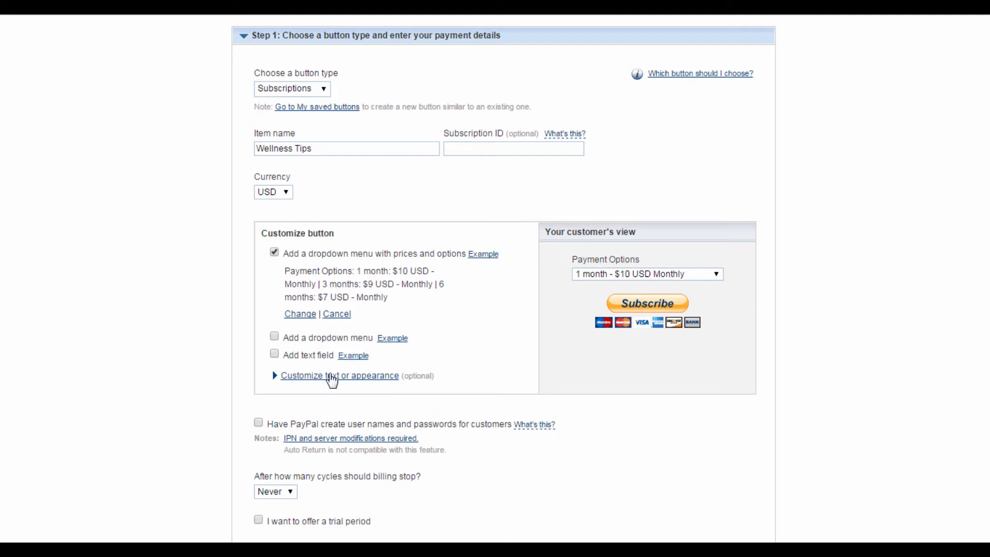
Expand the text and appearance customization, try the smaller button size, and turn off the credit card logos on the full-size button
{"action": "left_click", "coordinate": [331, 378]}
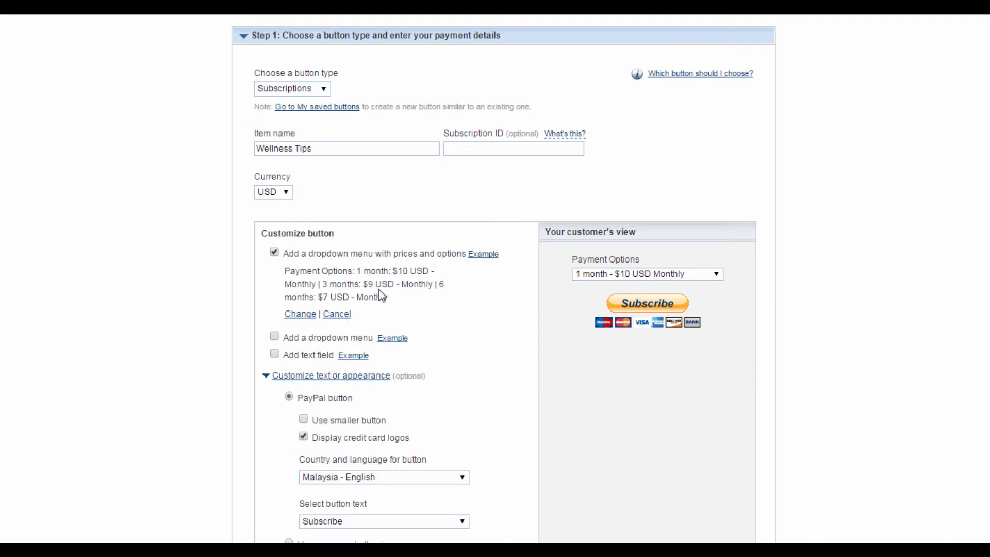
{"action": "scroll", "coordinate": [417, 305], "scroll_direction": "down", "scroll_amount": 3}
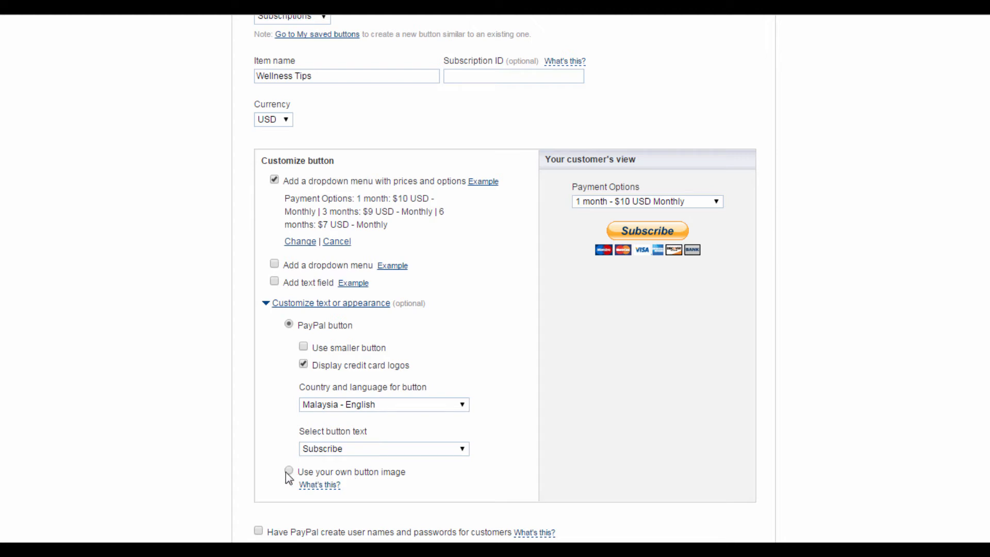
{"action": "left_click", "coordinate": [304, 348]}
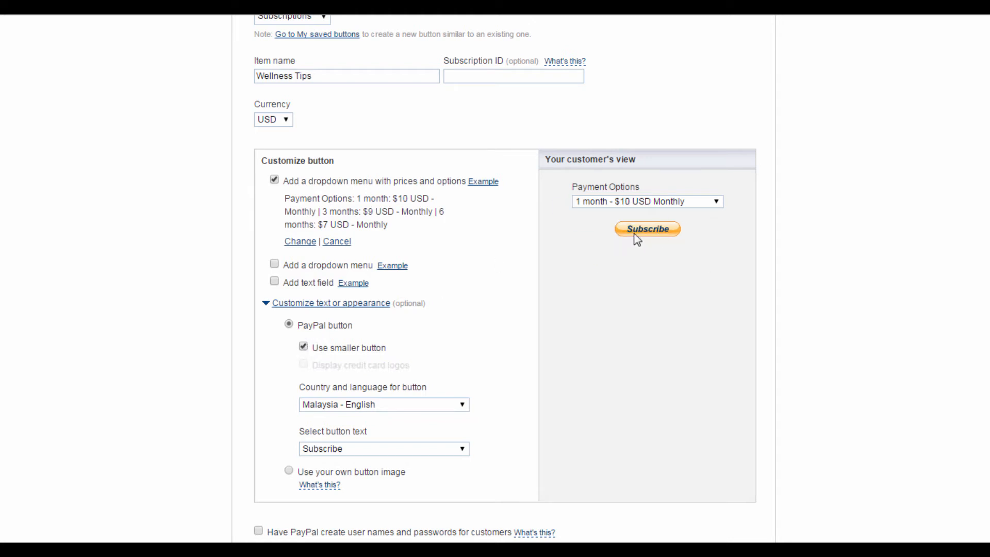
{"action": "left_click", "coordinate": [304, 347]}
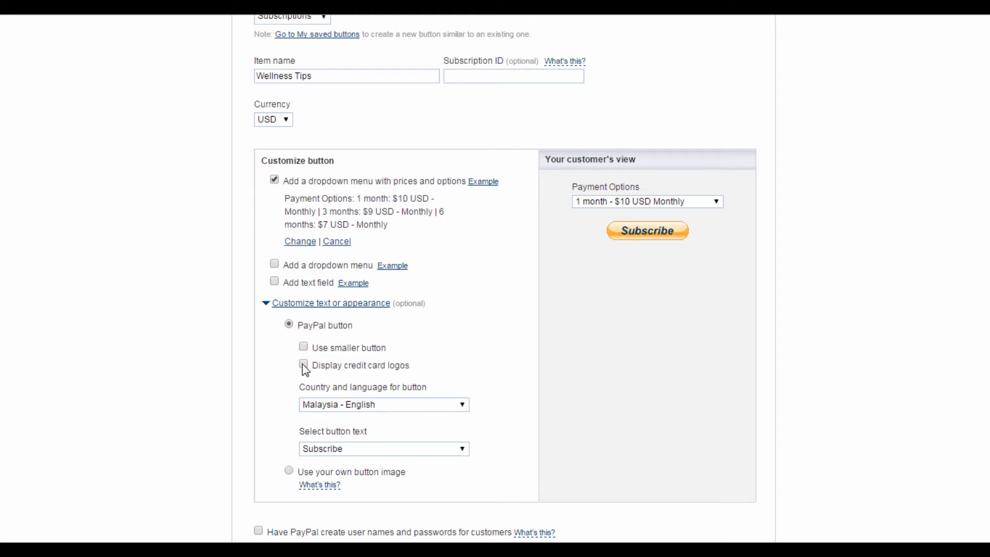
{"action": "left_click", "coordinate": [303, 365]}
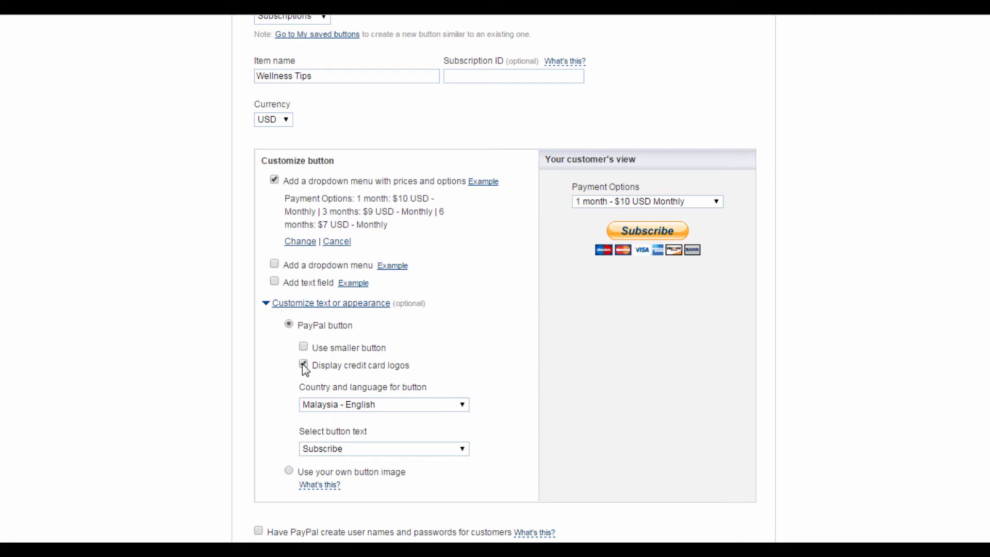
{"action": "left_click", "coordinate": [303, 365]}
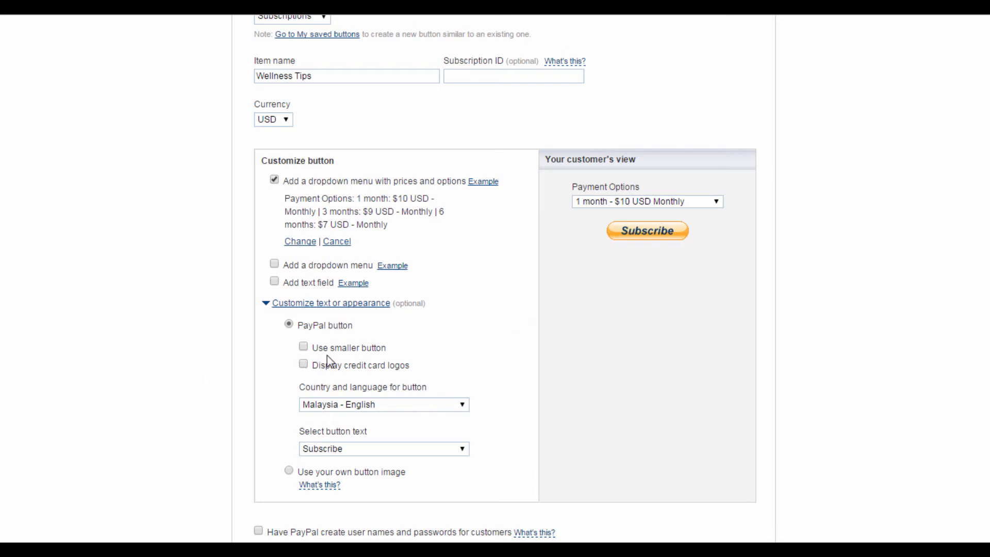
Set the button's country and language to United States - English and keep Subscribe as the button text
{"action": "left_click", "coordinate": [440, 402]}
{"action": "left_click_drag", "start_coordinate": [482, 280], "coordinate": [497, 392]}
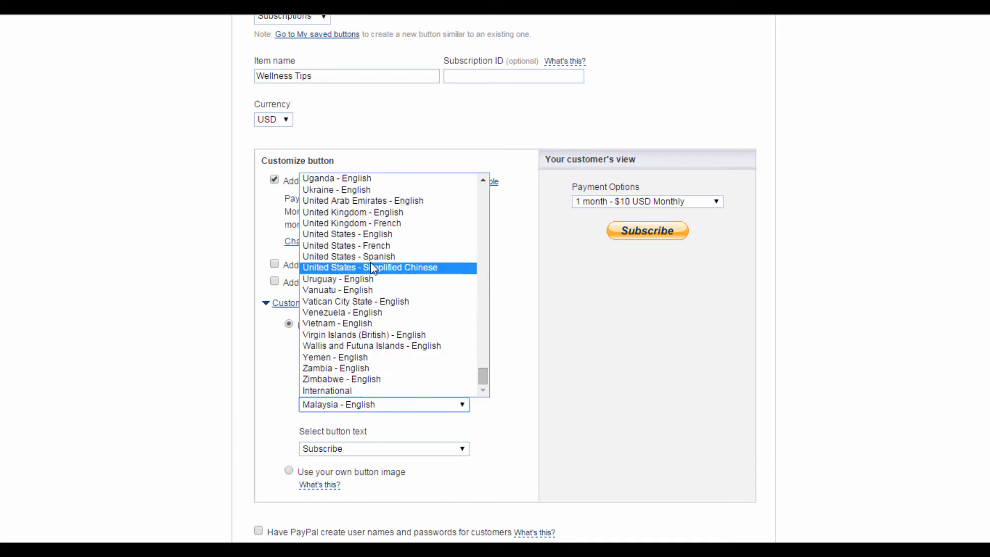
{"action": "left_click", "coordinate": [363, 234]}
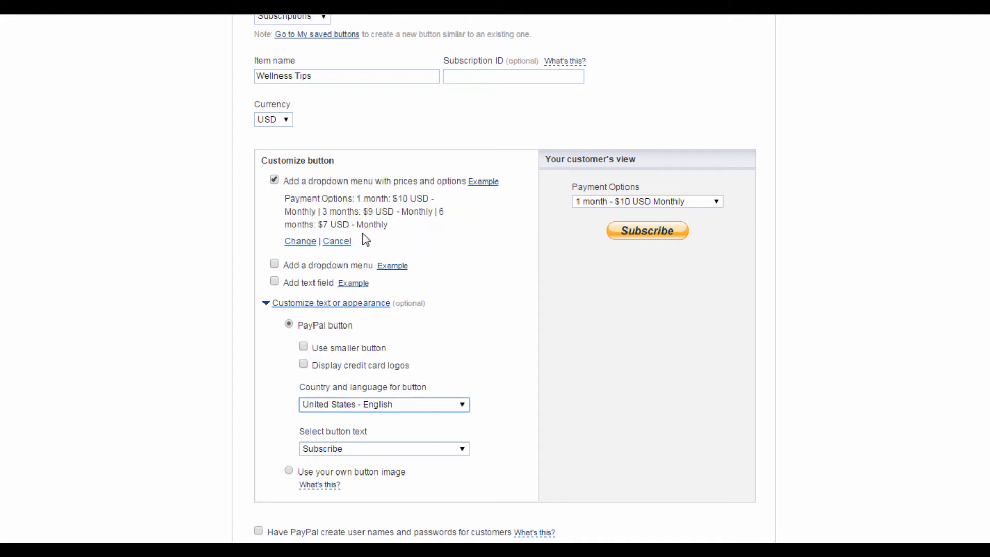
{"action": "left_click", "coordinate": [464, 448]}
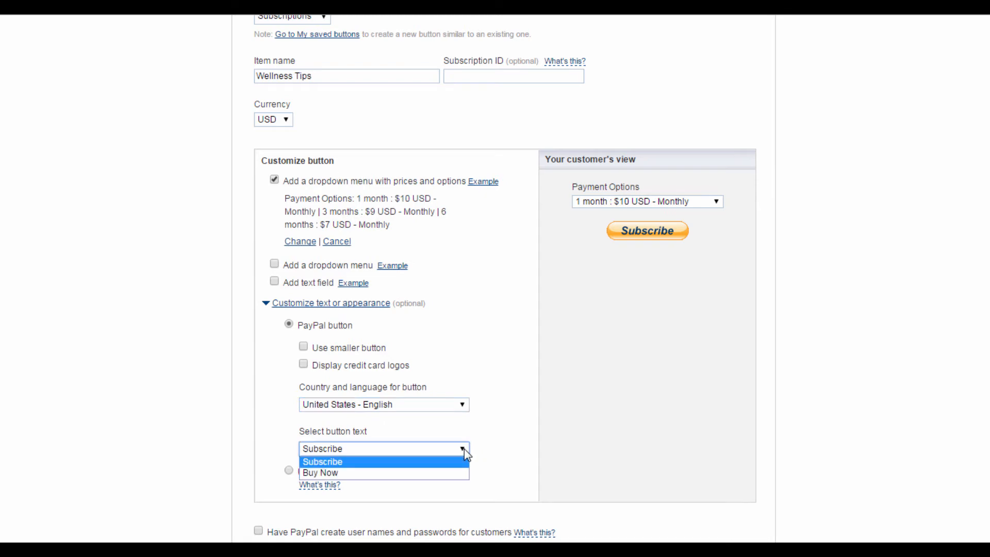
{"action": "left_click", "coordinate": [443, 464]}
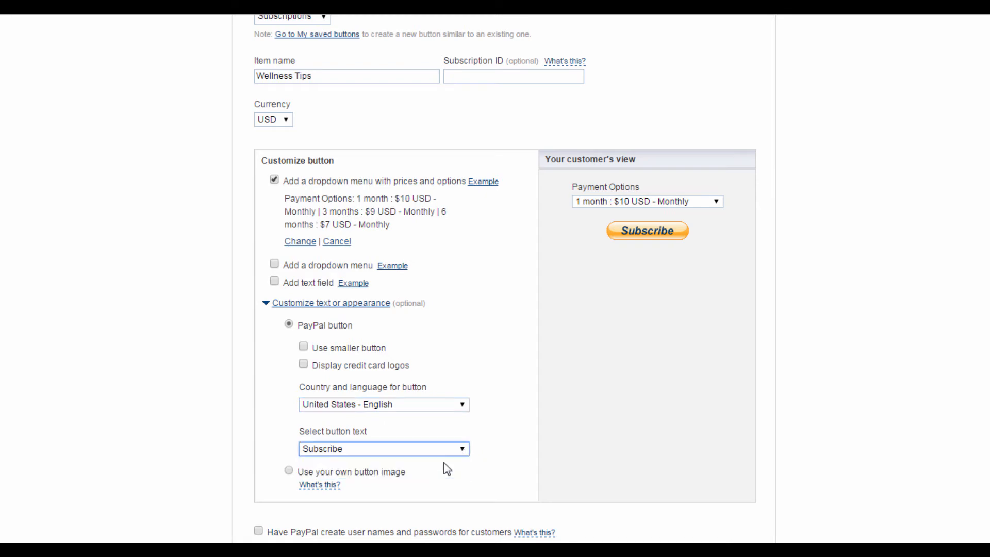
Review the customer user name and password option and the billing cycle choices, leaving billing to stop at Never
{"action": "scroll", "coordinate": [471, 332], "scroll_direction": "down", "scroll_amount": 3}
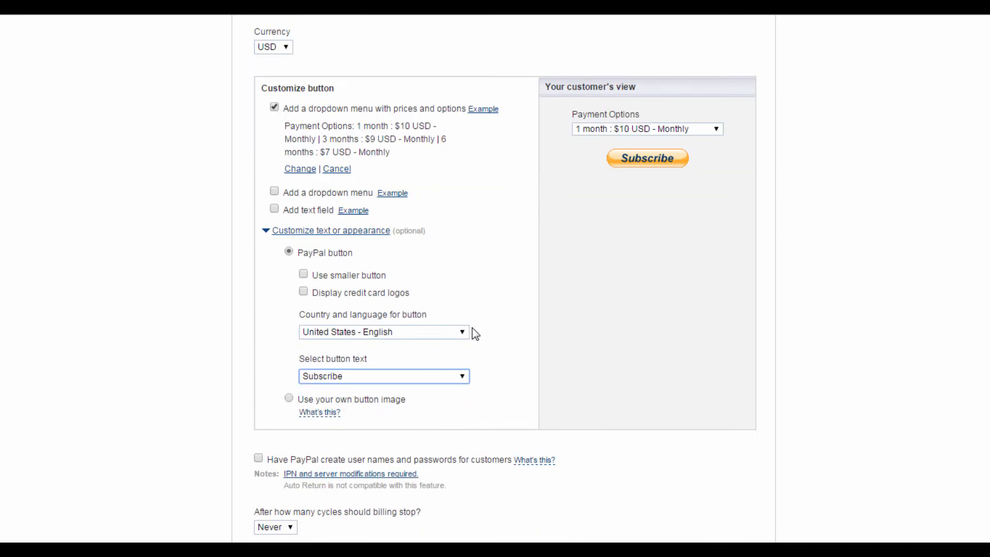
{"action": "mouse_move", "coordinate": [543, 396]}
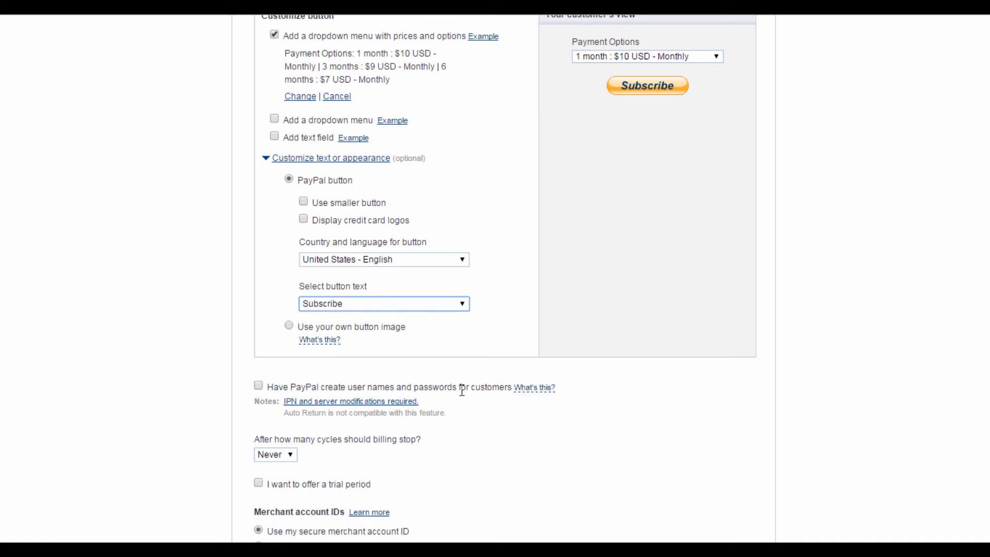
{"action": "mouse_move", "coordinate": [515, 391]}
{"action": "left_click", "coordinate": [291, 456]}
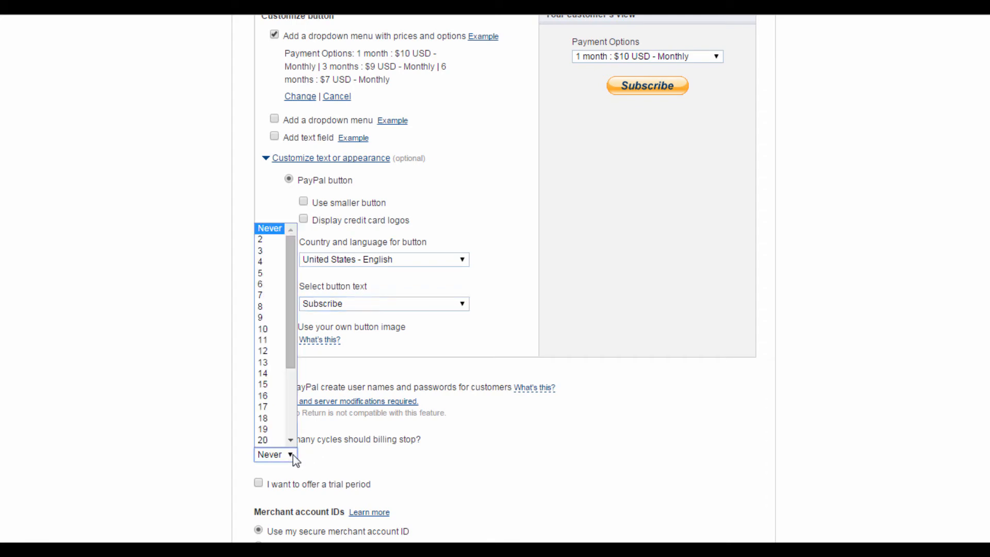
{"action": "left_click", "coordinate": [291, 456]}
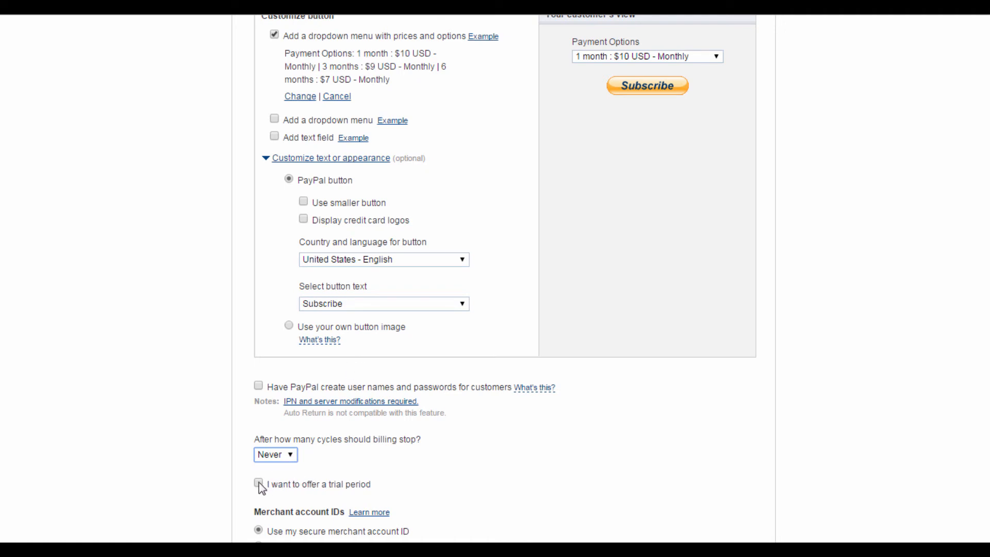
Try offering a trial period, look over its amount and duration settings, and switch the trial off again
{"action": "scroll", "coordinate": [404, 418], "scroll_direction": "down", "scroll_amount": 1}
{"action": "left_click", "coordinate": [258, 410]}
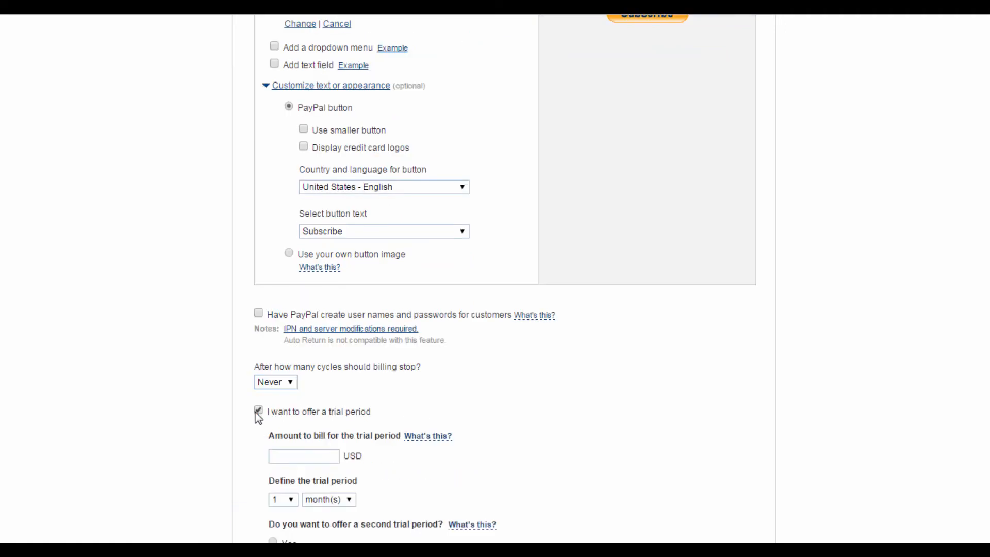
{"action": "scroll", "coordinate": [299, 412], "scroll_direction": "down", "scroll_amount": 3}
{"action": "scroll", "coordinate": [361, 350], "scroll_direction": "up", "scroll_amount": 1}
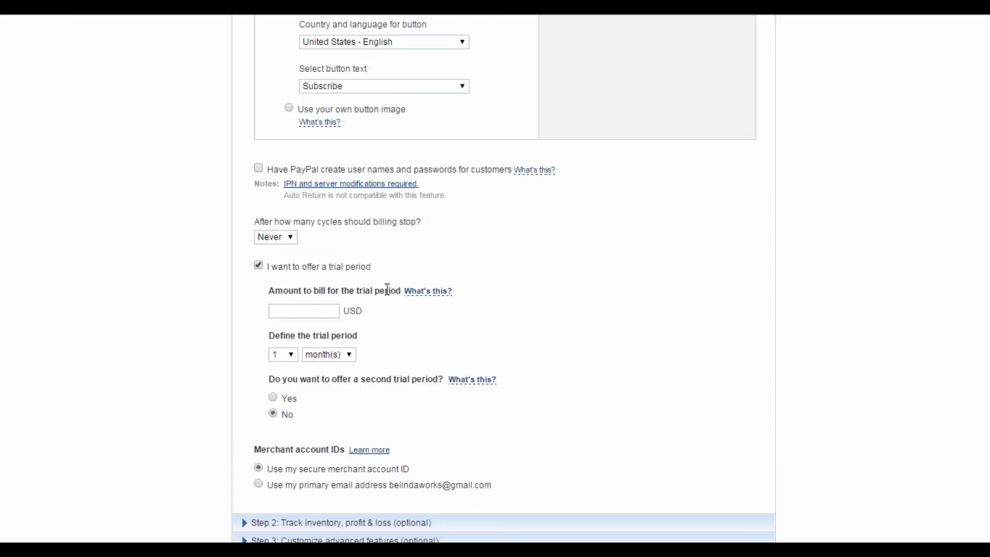
{"action": "left_click", "coordinate": [334, 311]}
{"action": "left_click", "coordinate": [268, 267]}
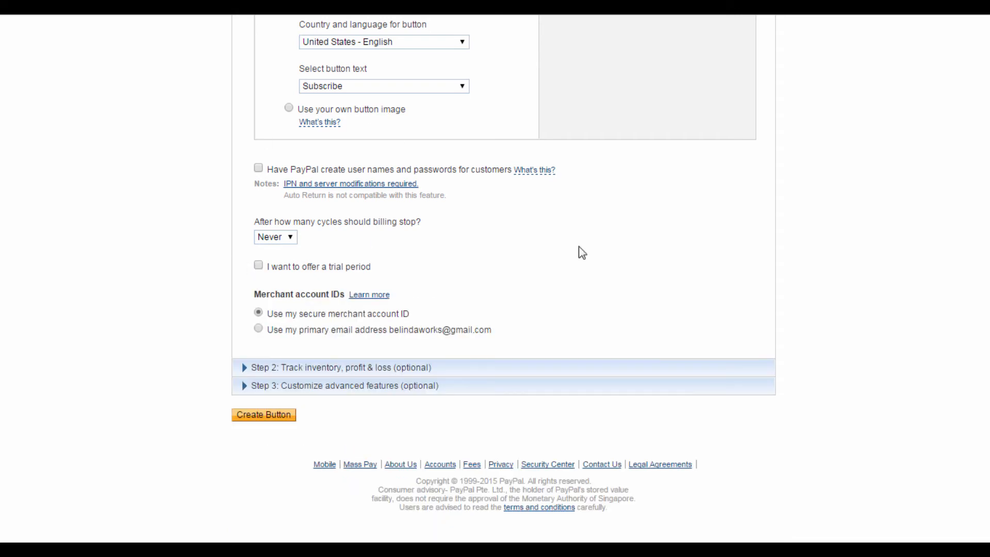
Review the optional inventory tracking settings, try tracking profit and losses by item, and switch that tracking off again
{"action": "scroll", "coordinate": [403, 230], "scroll_direction": "up", "scroll_amount": 1}
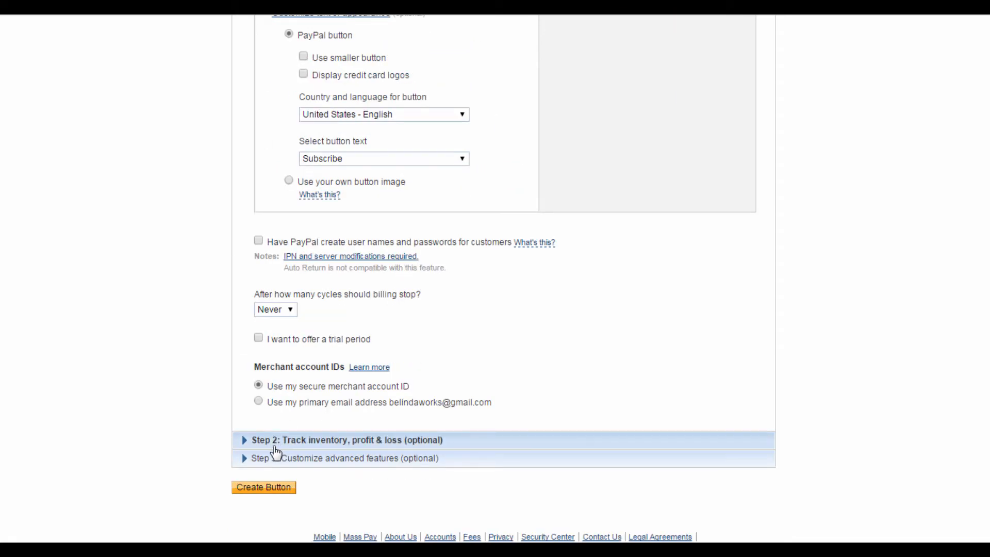
{"action": "left_click", "coordinate": [270, 441]}
{"action": "scroll", "coordinate": [484, 257], "scroll_direction": "down", "scroll_amount": 5}
{"action": "scroll", "coordinate": [484, 257], "scroll_direction": "up", "scroll_amount": 5}
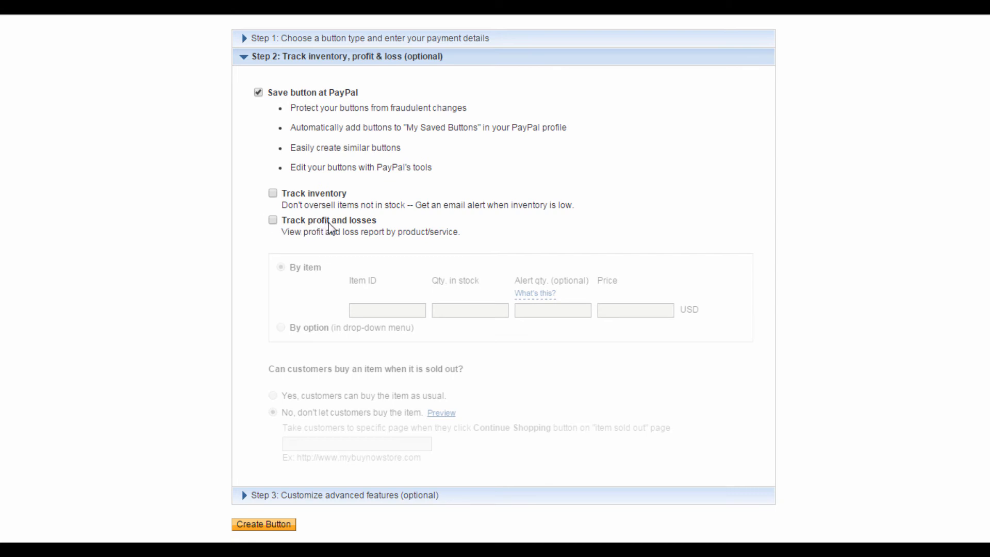
{"action": "left_click", "coordinate": [273, 220]}
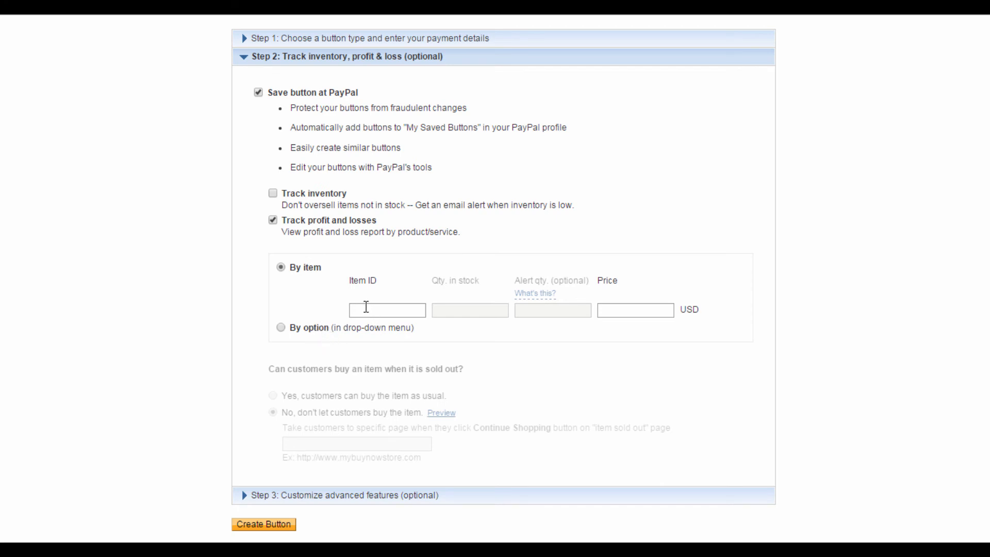
{"action": "left_click", "coordinate": [272, 220]}
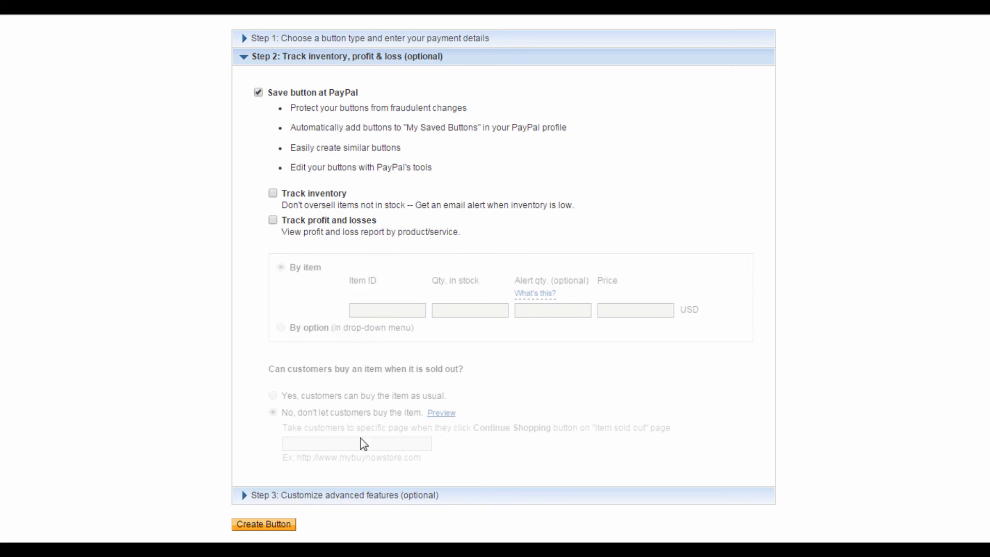
In the advanced features, set the customer's shipping address as not needed and create the button
{"action": "left_click", "coordinate": [325, 500]}
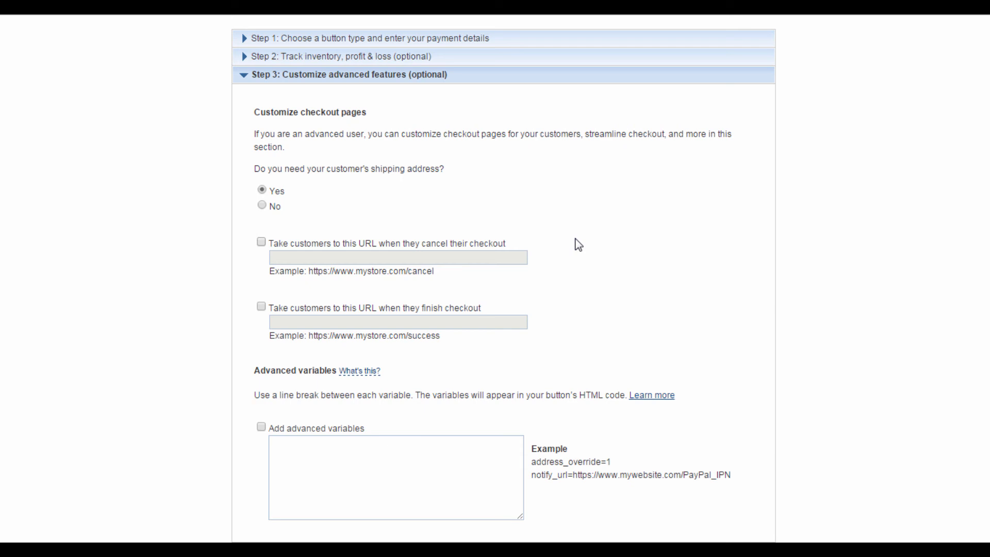
{"action": "scroll", "coordinate": [577, 243], "scroll_direction": "down", "scroll_amount": 2}
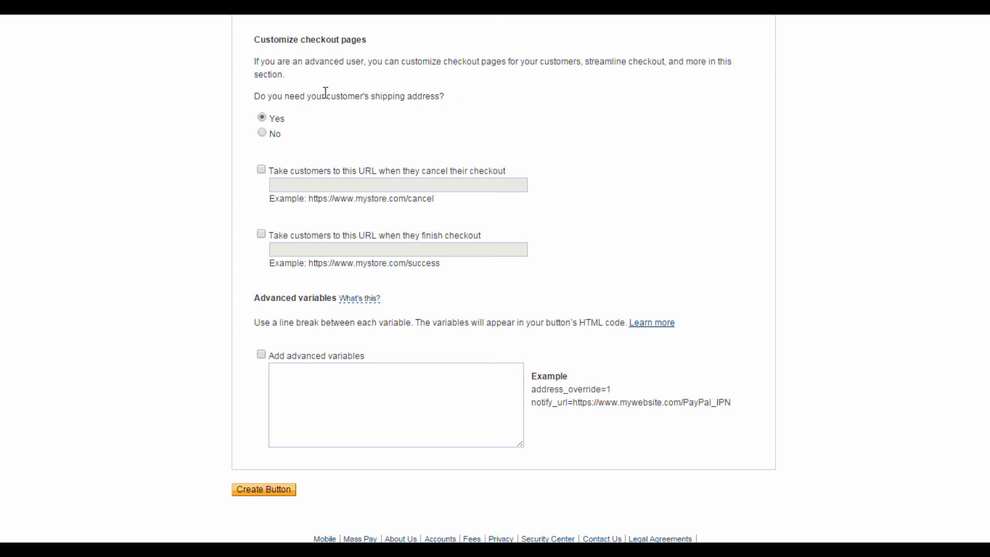
{"action": "left_click", "coordinate": [262, 135]}
{"action": "left_click", "coordinate": [288, 495]}
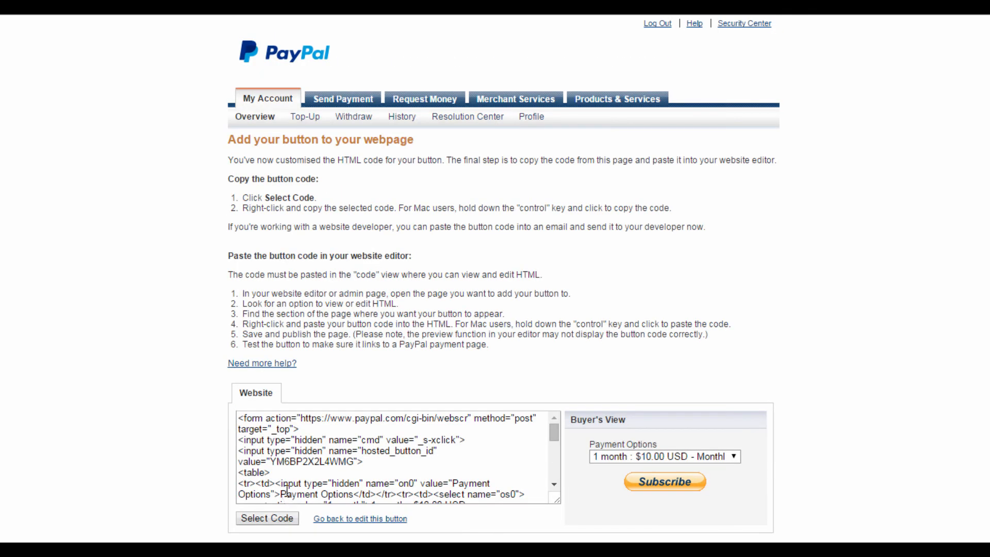
Select the entire generated website button code and copy it
{"action": "scroll", "coordinate": [466, 352], "scroll_direction": "down", "scroll_amount": 3}
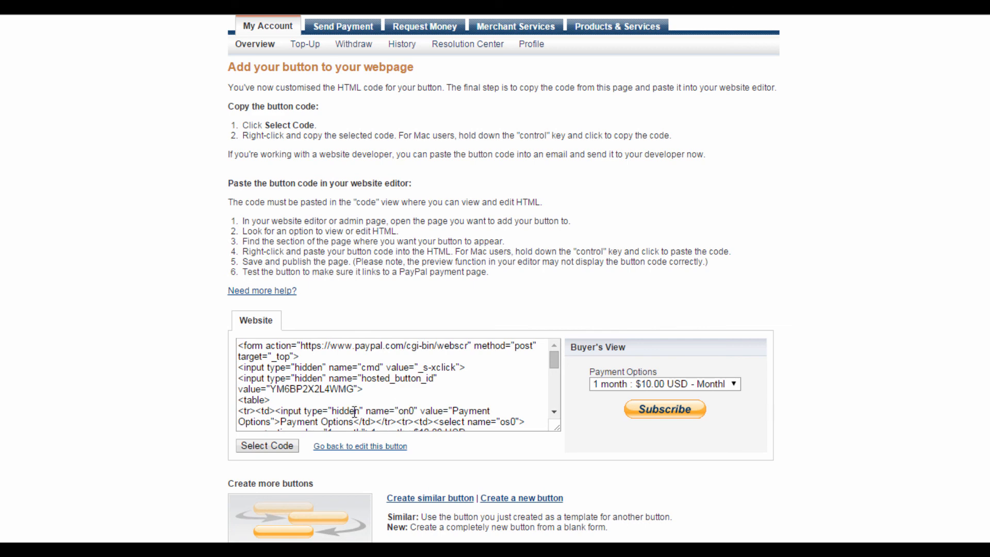
{"action": "left_click", "coordinate": [263, 446]}
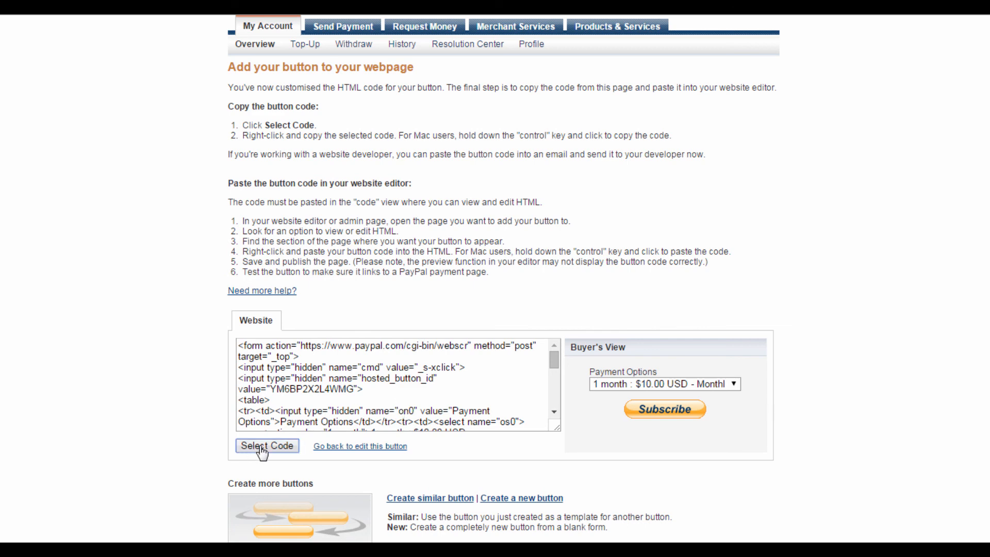
{"action": "right_click", "coordinate": [309, 376]}
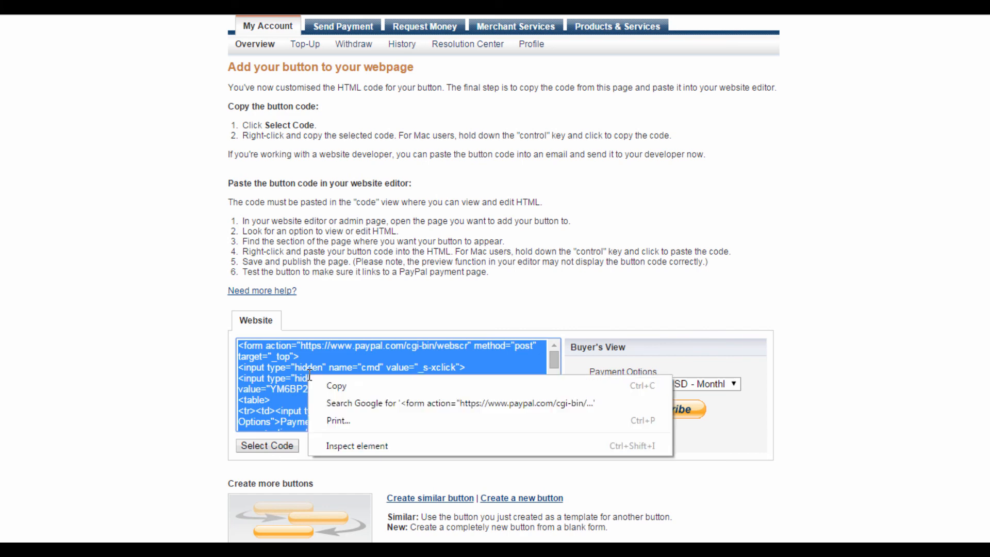
{"action": "left_click", "coordinate": [322, 386]}
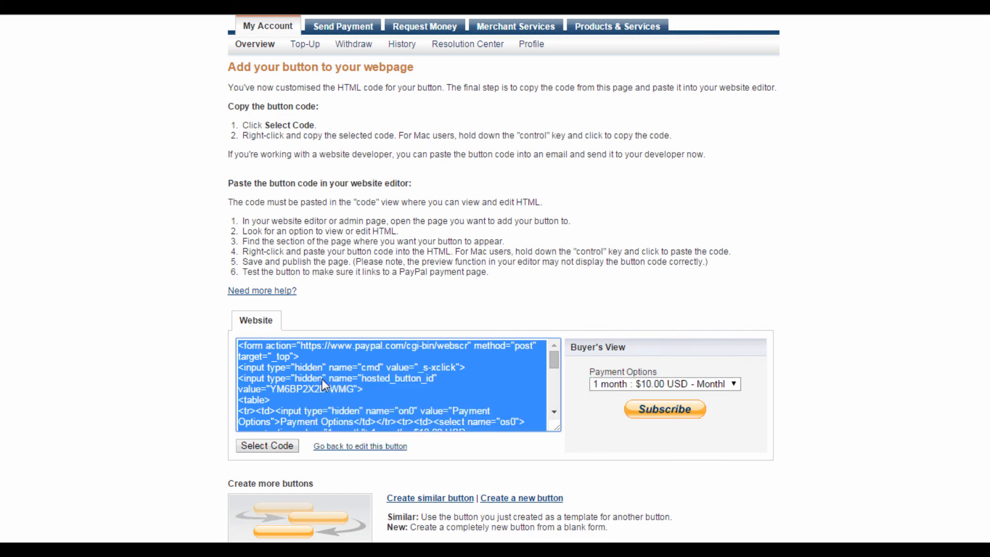